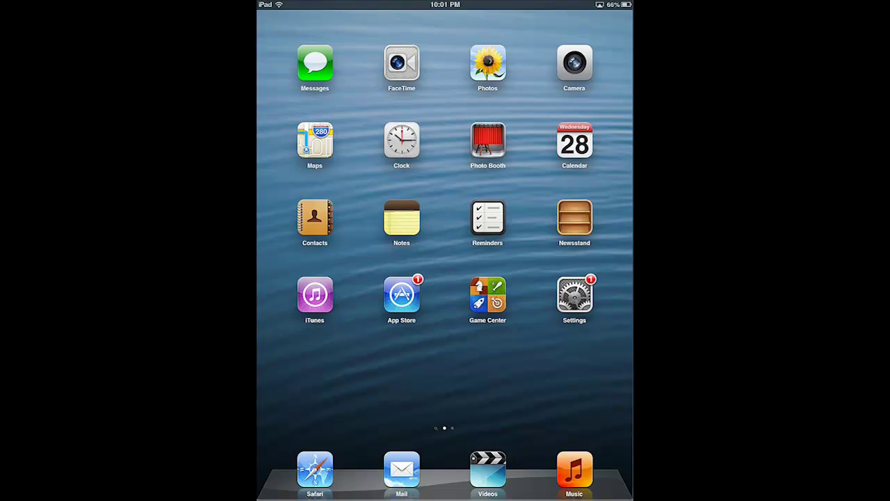
# Open Settings and go to General > Reset.
pyautogui.click(574, 295)
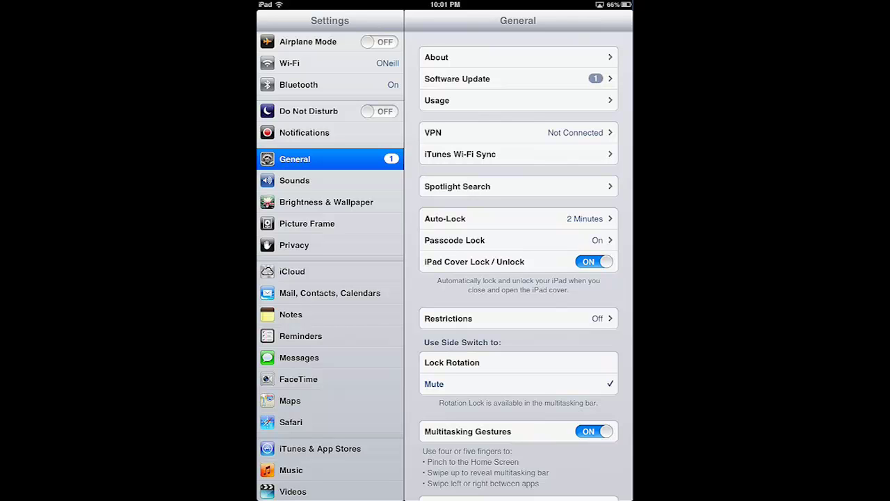
pyautogui.scroll(-5, 518, 264)
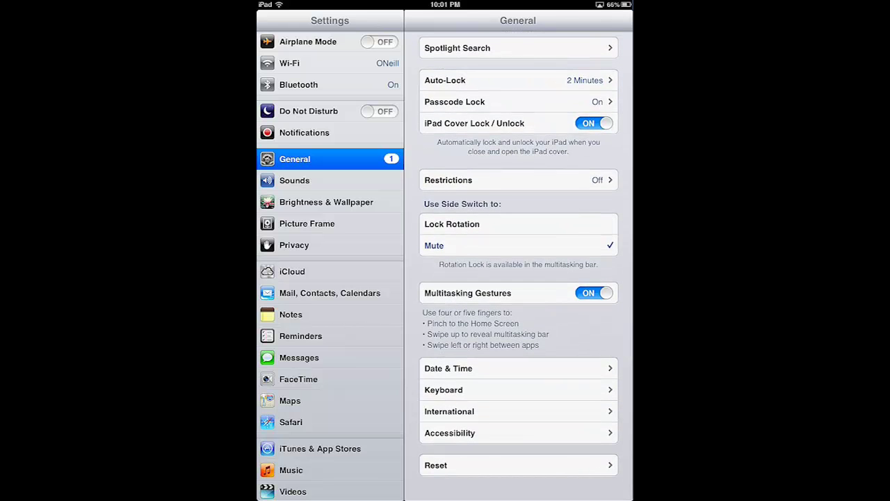
pyautogui.click(518, 464)
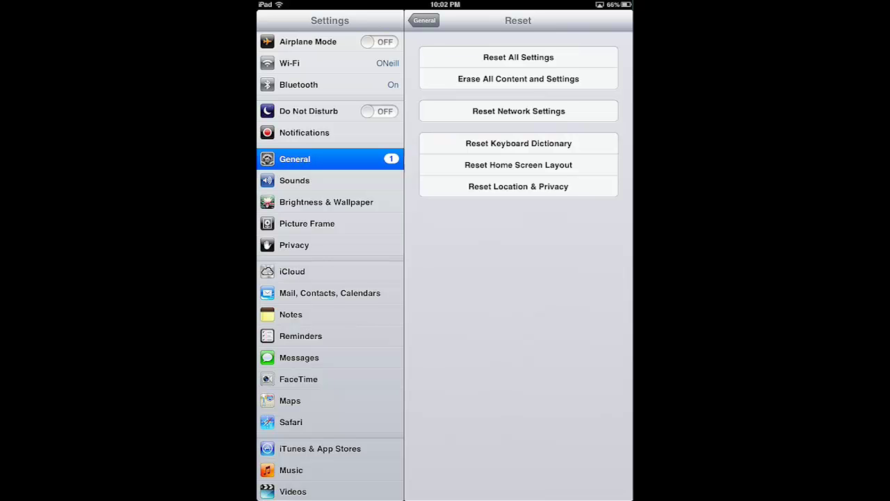
# Choose Erase All Content and Settings, enter the device passcode, and confirm Erase iPad.
pyautogui.click(519, 78)
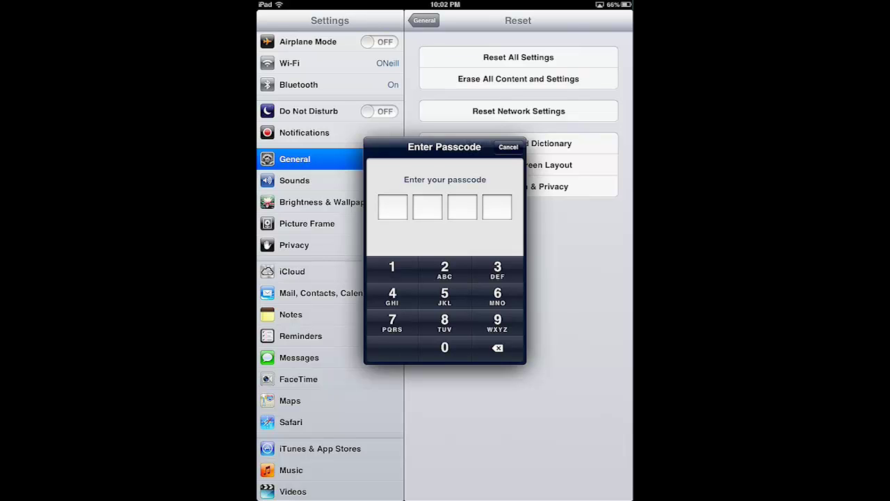
pyautogui.click(392, 268)
pyautogui.click(444, 268)
pyautogui.click(497, 268)
pyautogui.click(392, 293)
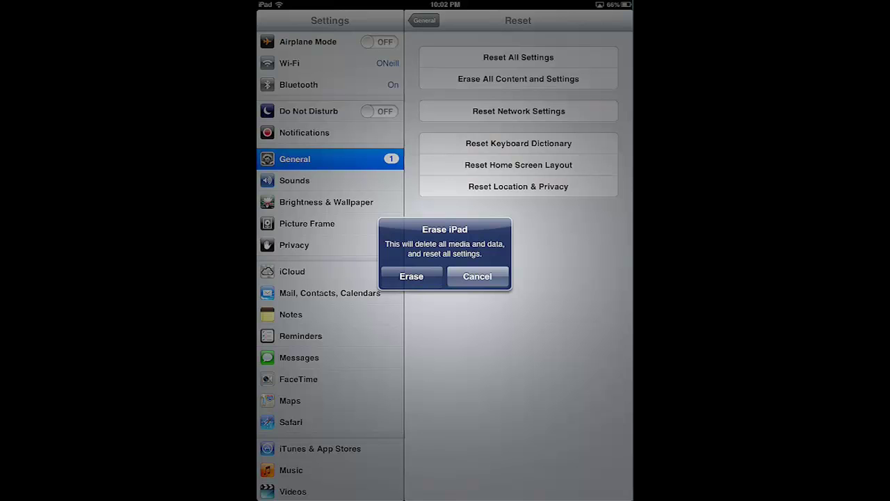
pyautogui.click(411, 276)
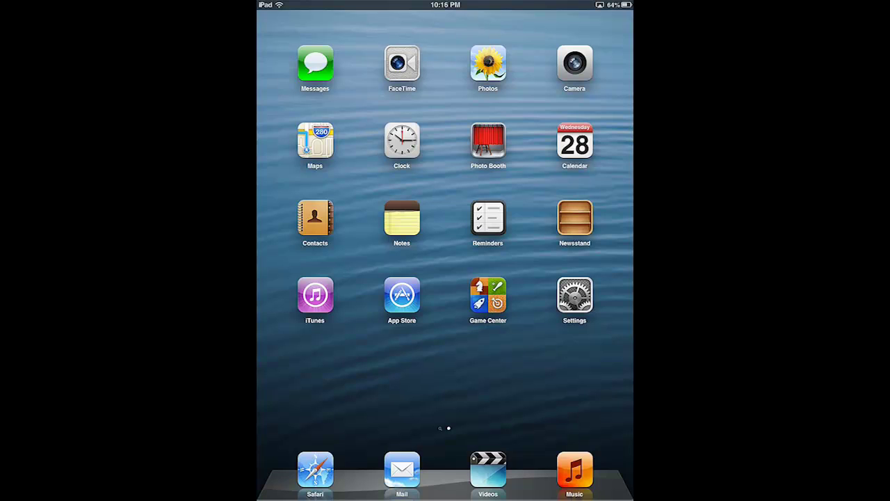
# In Settings, confirm Find My iPad is on under iCloud, then go to Privacy.
pyautogui.click(574, 295)
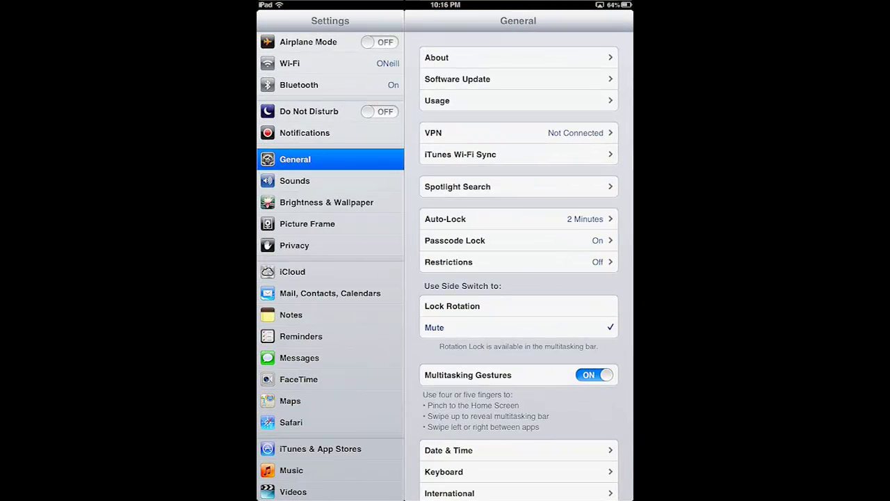
pyautogui.click(331, 271)
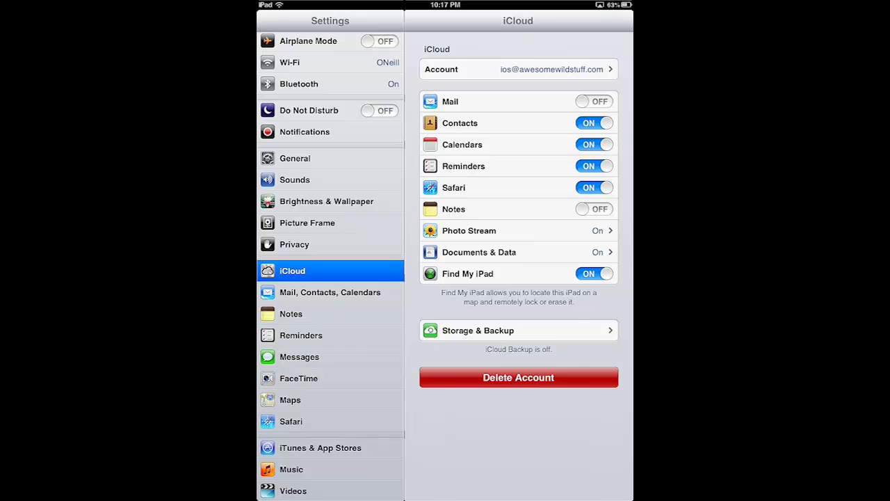
pyautogui.click(295, 244)
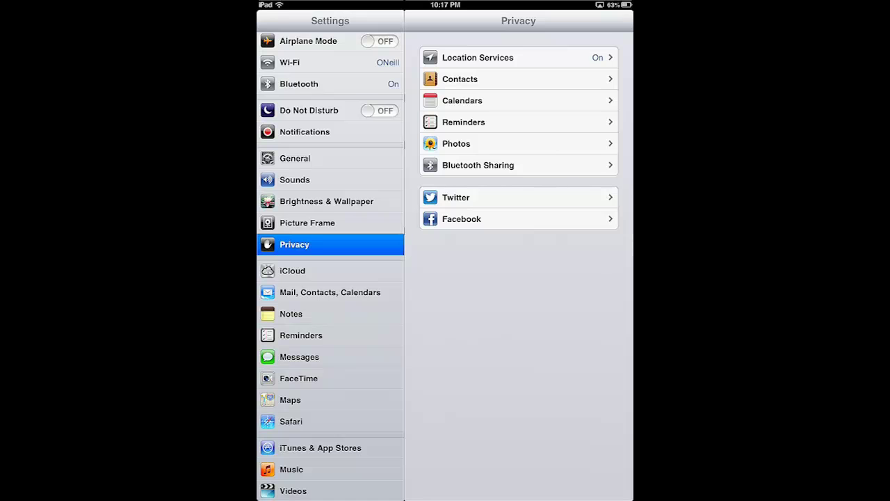
# Check Location Services is on, then return to the Privacy page.
pyautogui.click(478, 57)
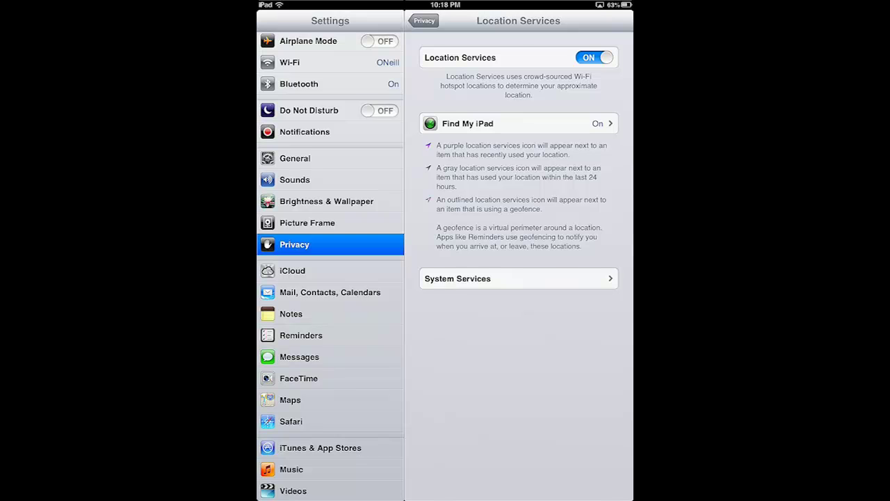
pyautogui.click(424, 20)
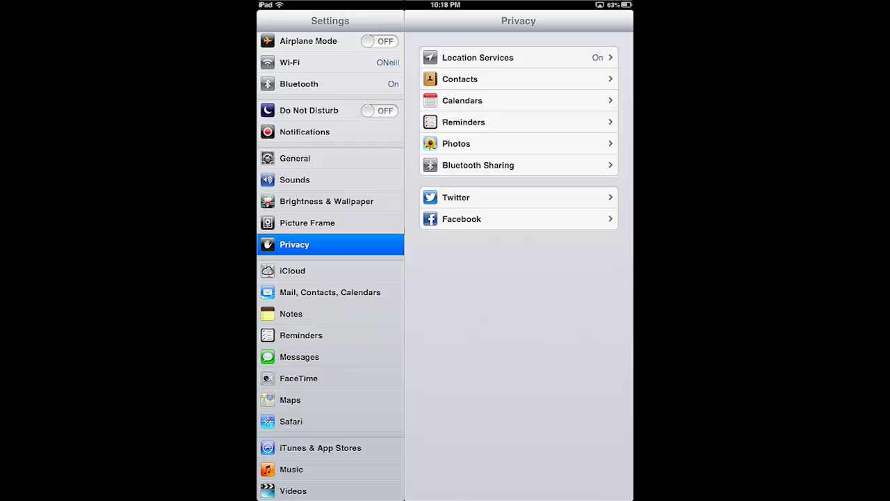
# Return the iPad to its home screen and snap the AirServer window to the right edge.
pyautogui.press('Home')
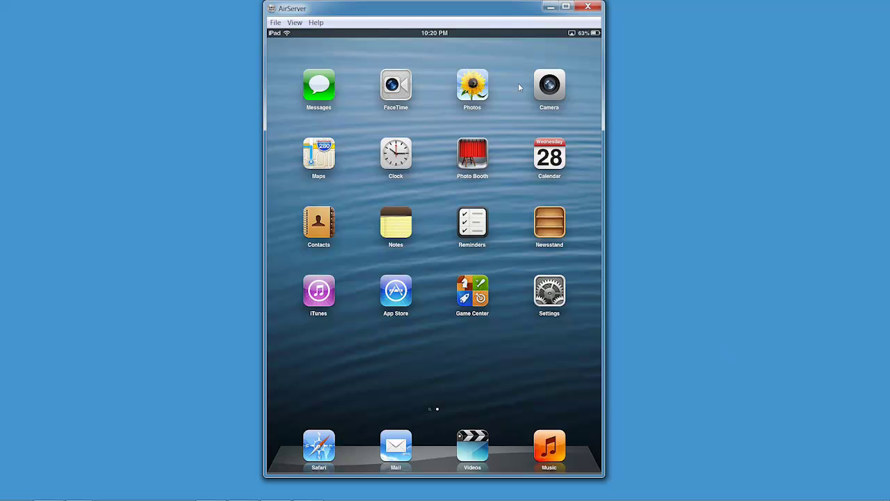
pyautogui.moveTo(371, 13); pyautogui.dragTo(889, 32)
pyautogui.press('Escape')
pyautogui.moveTo(490, 8); pyautogui.dragTo(769, 22)
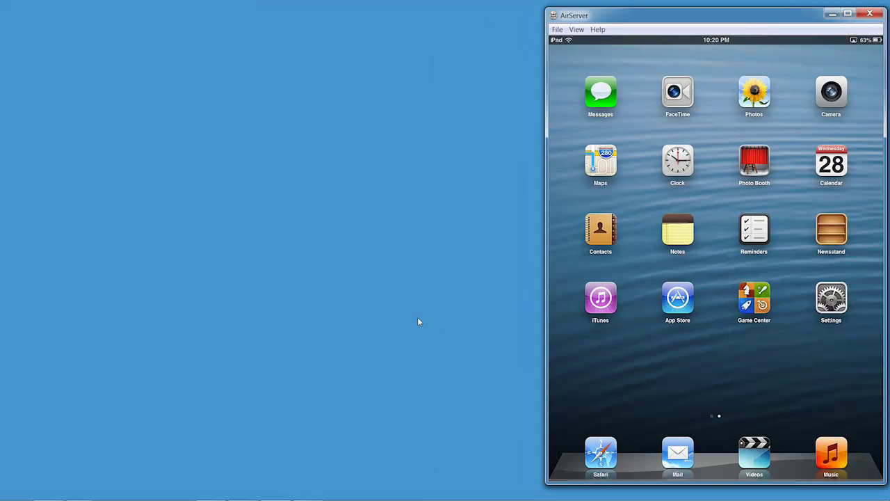
pyautogui.moveTo(176, 498)
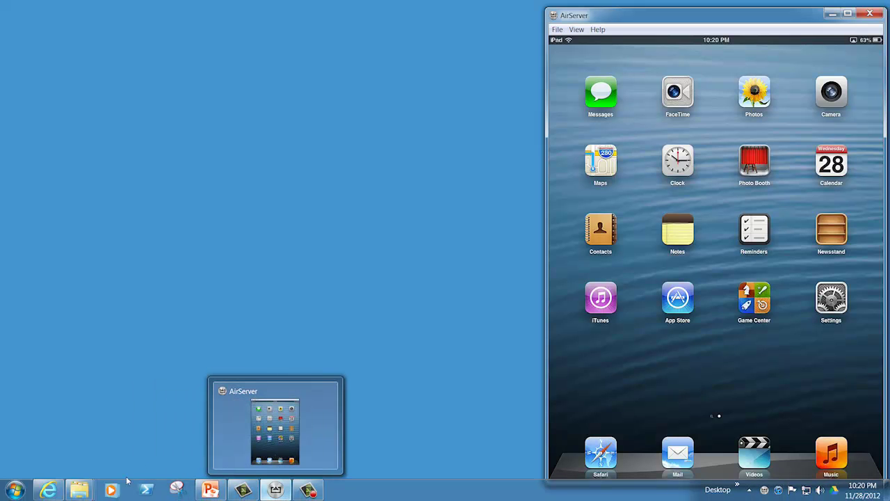
# Snap the browser to the left half and load icloud.com.
pyautogui.click(43, 491)
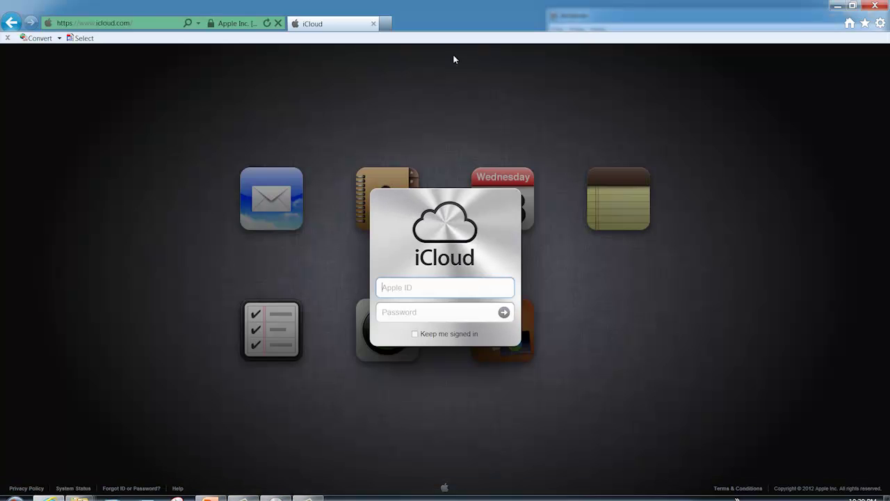
pyautogui.moveTo(458, 14); pyautogui.dragTo(2, 78)
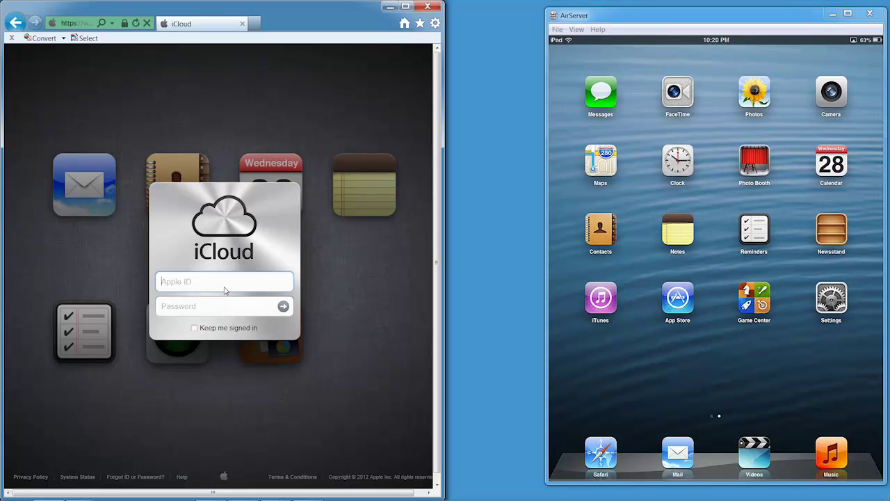
pyautogui.write('ios')
pyautogui.click(76, 23)
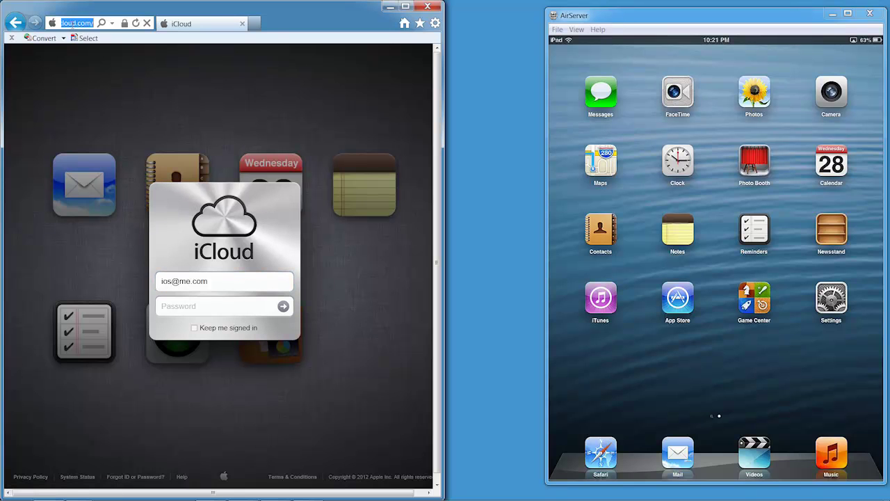
pyautogui.write('ibm.com')
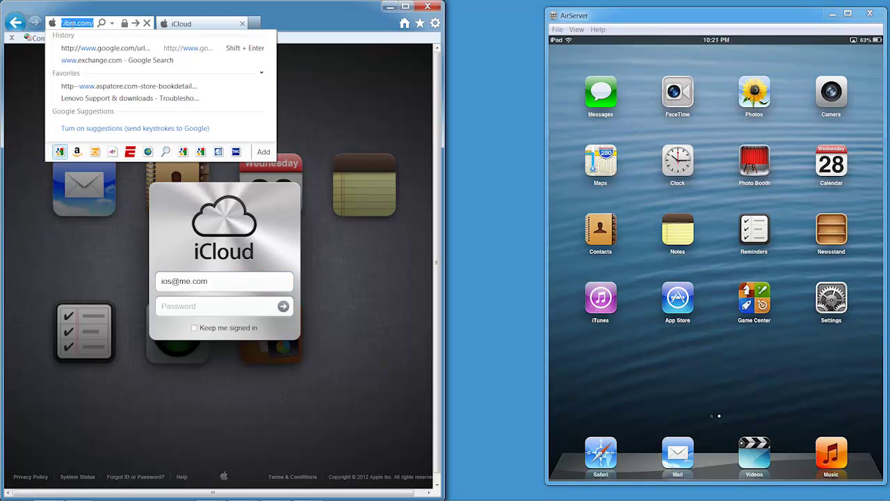
pyautogui.write('icloud')
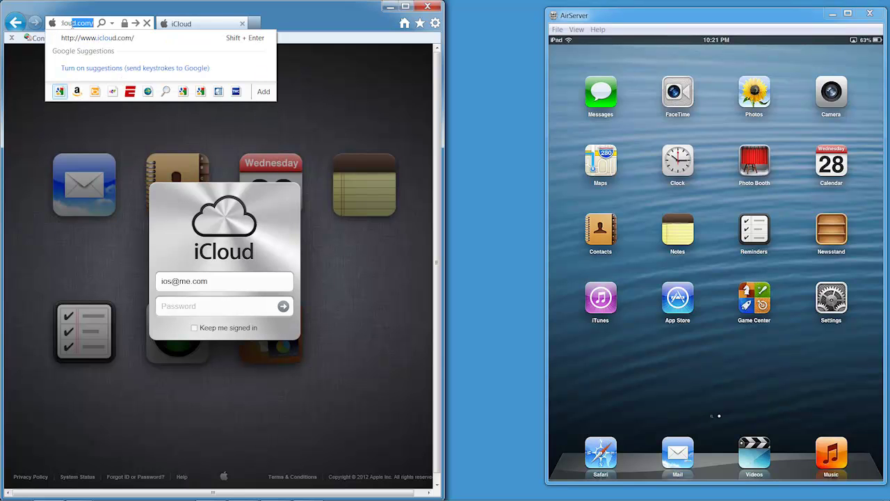
pyautogui.write('.com')
pyautogui.press('Return')
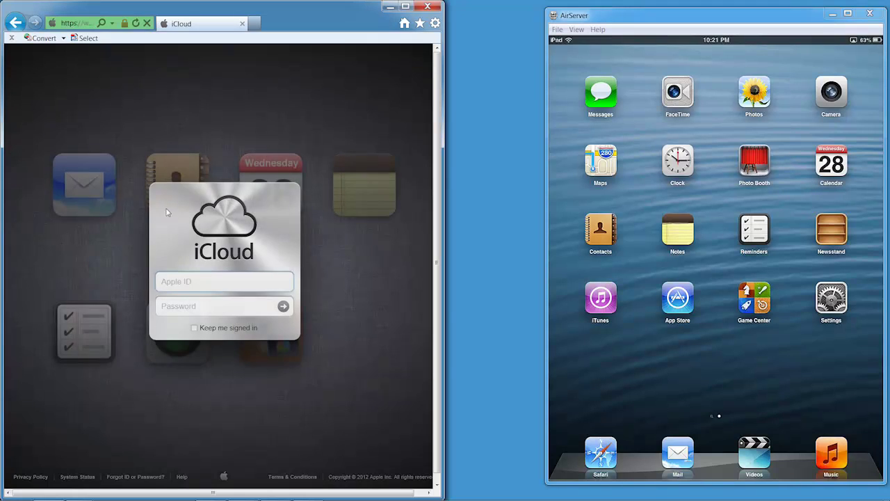
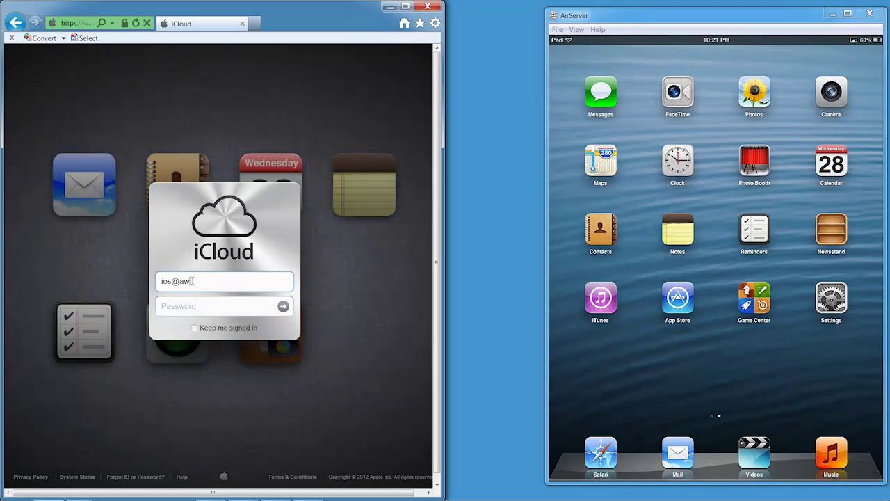
# Sign in to iCloud with the Apple ID e-mail and password.
pyautogui.press('Tab')
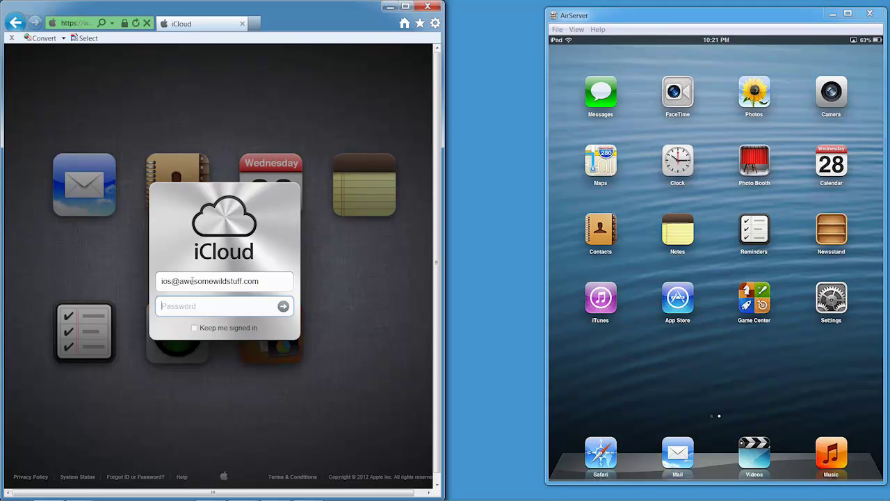
pyautogui.write('••••••••')
pyautogui.click(283, 306)
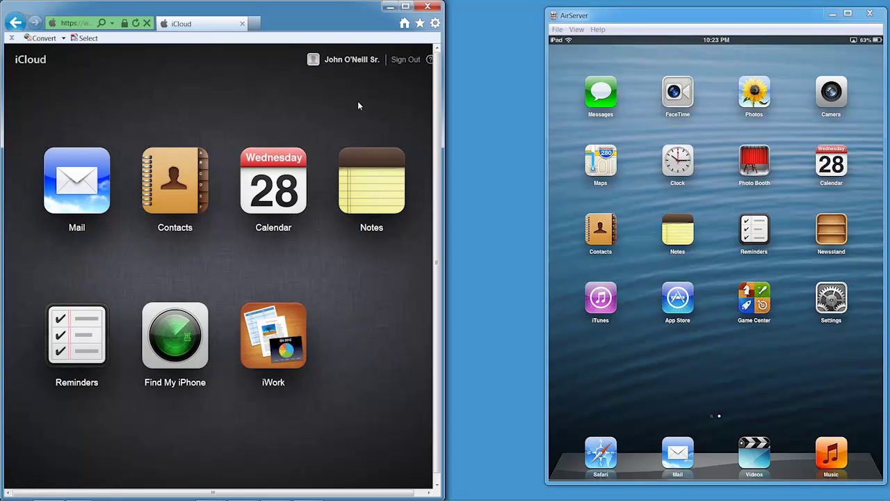
# Open Find My iPhone and select the iPad from the My Devices list.
pyautogui.click(175, 341)
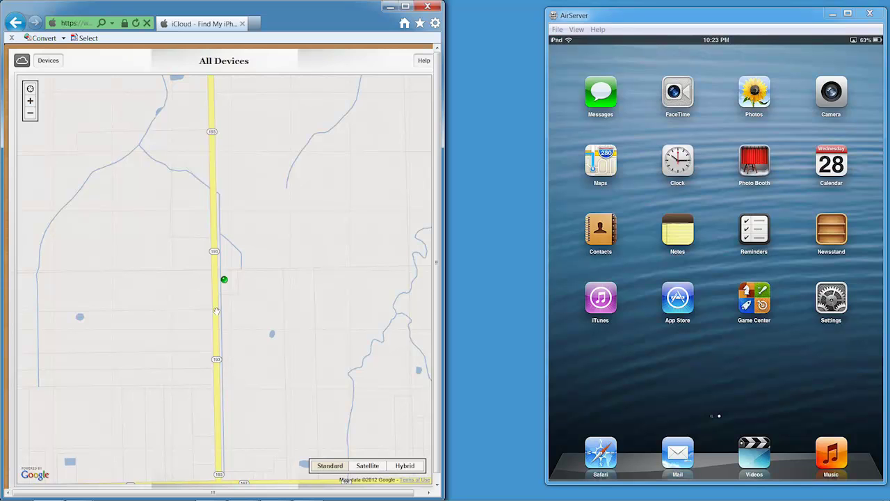
pyautogui.click(46, 64)
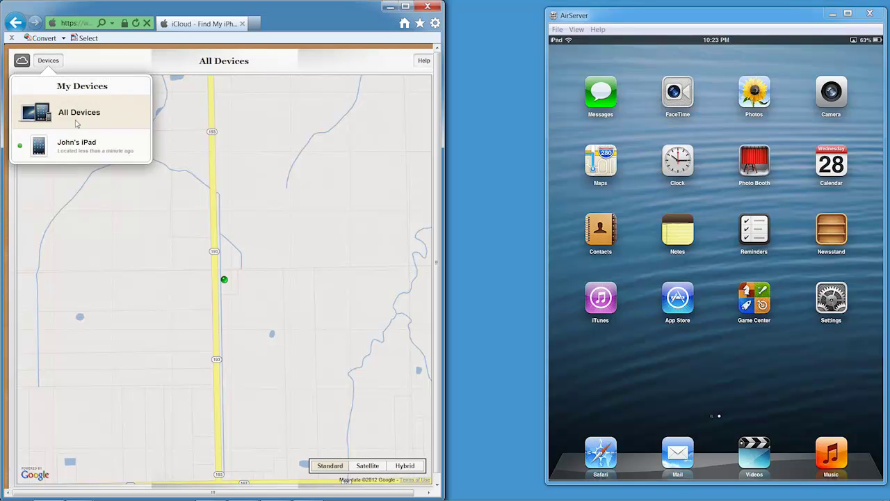
pyautogui.click(75, 144)
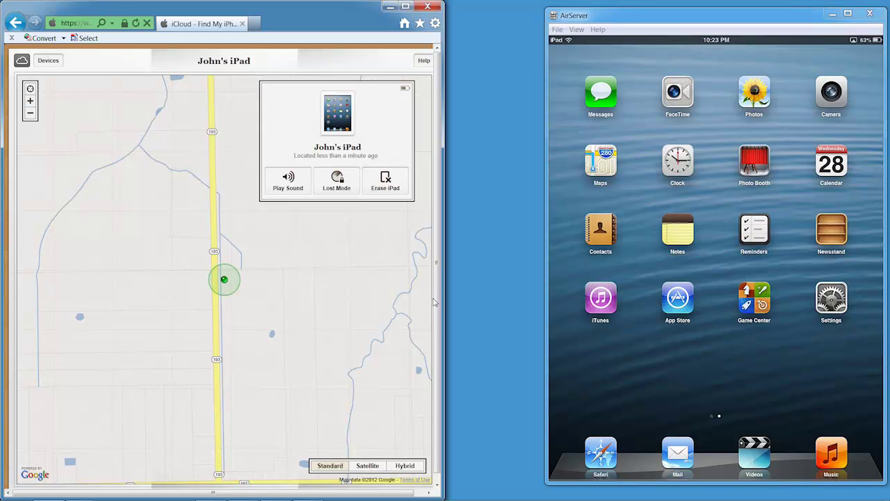
# Choose Erase iPad, enter the Apple ID password, and confirm the remote erase.
pyautogui.click(380, 179)
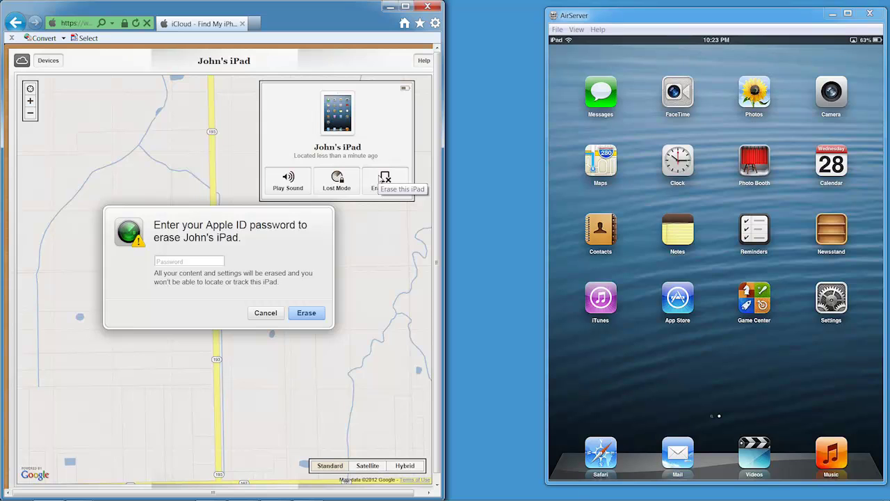
pyautogui.click(207, 264)
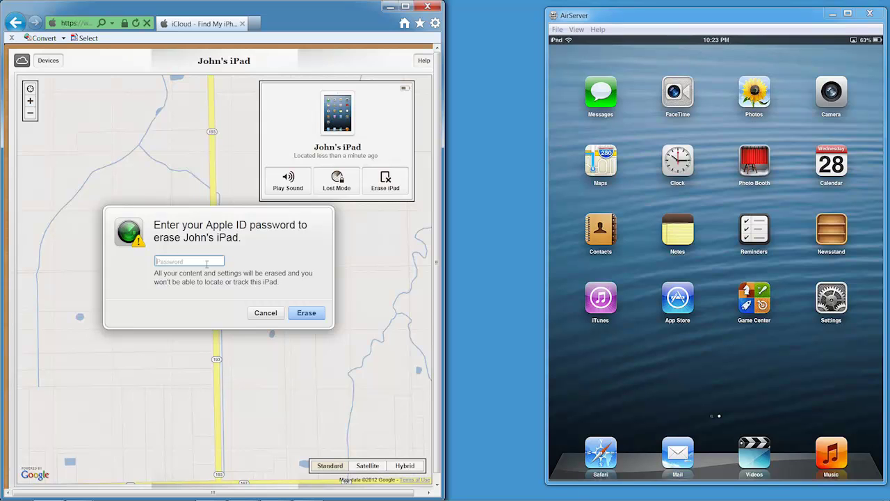
pyautogui.write('password')
pyautogui.click(306, 314)
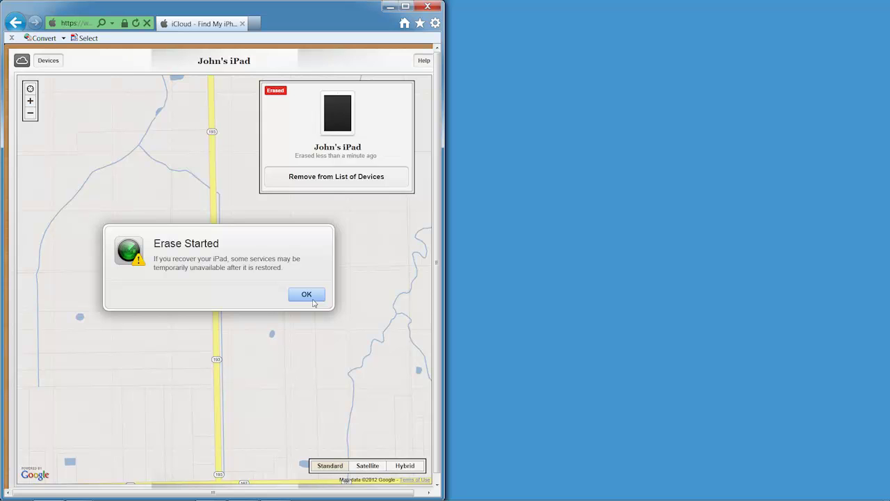
pyautogui.click(313, 296)
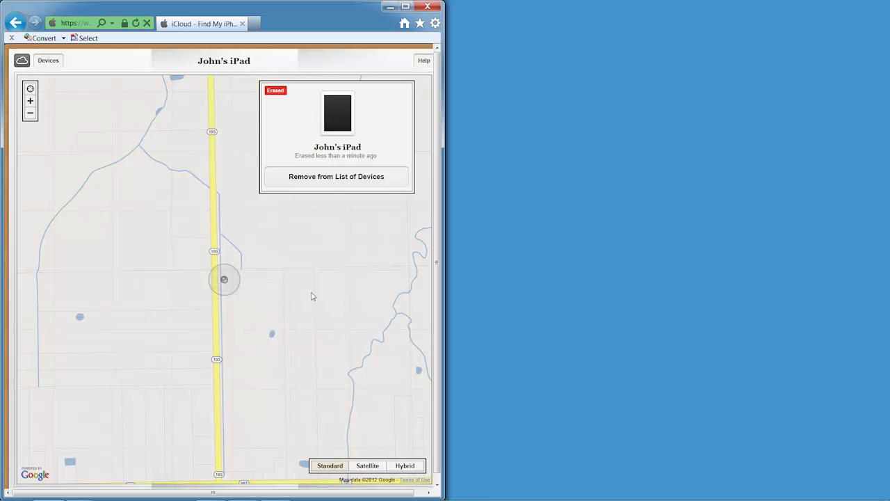